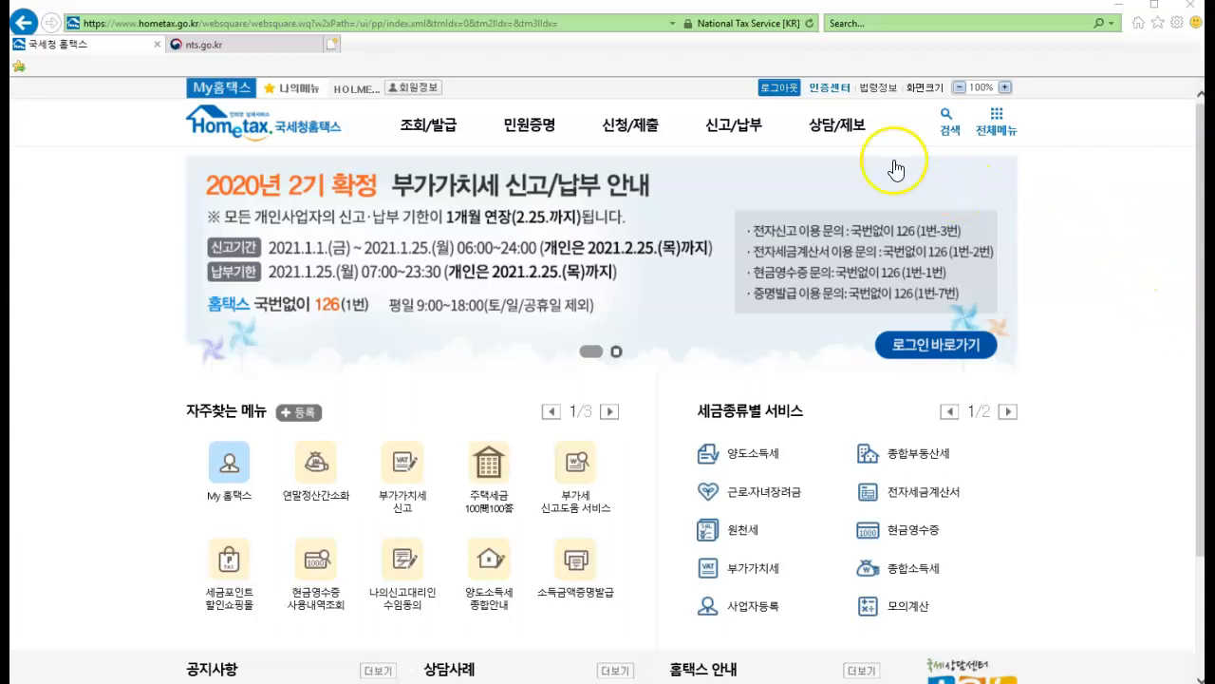
Open the 주택임차료(월세) report form for cash-receipt complaints and dismiss its notice popup
mouse_move(848, 130)
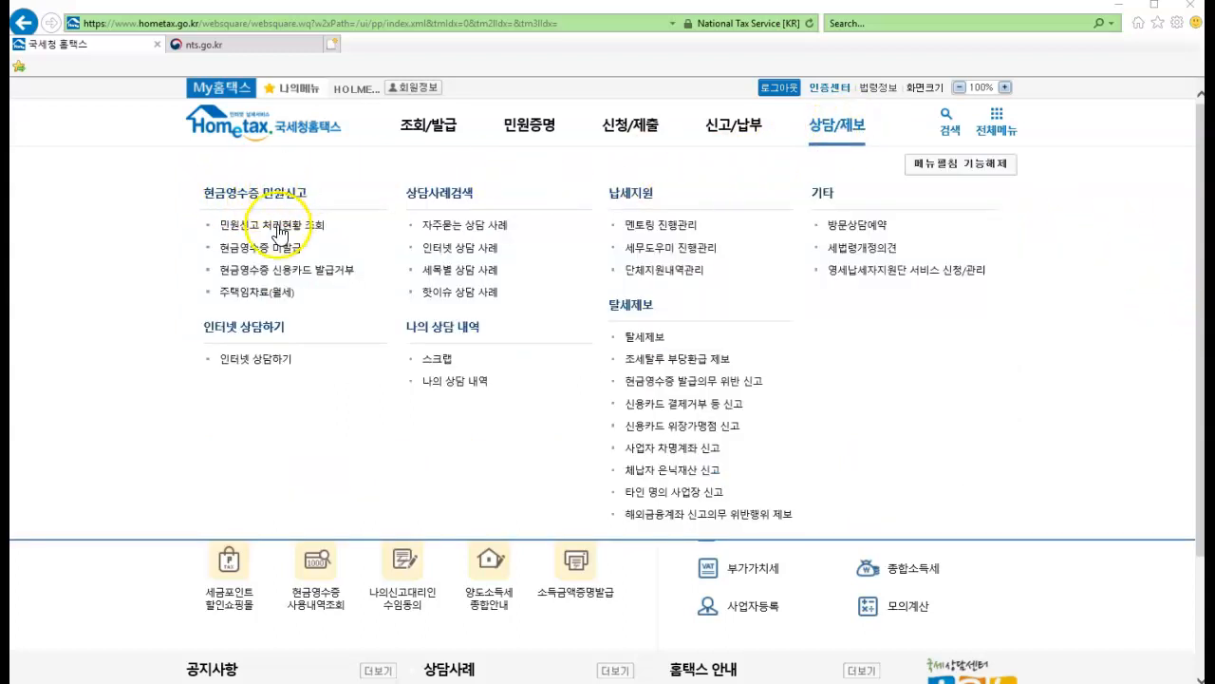
click(278, 295)
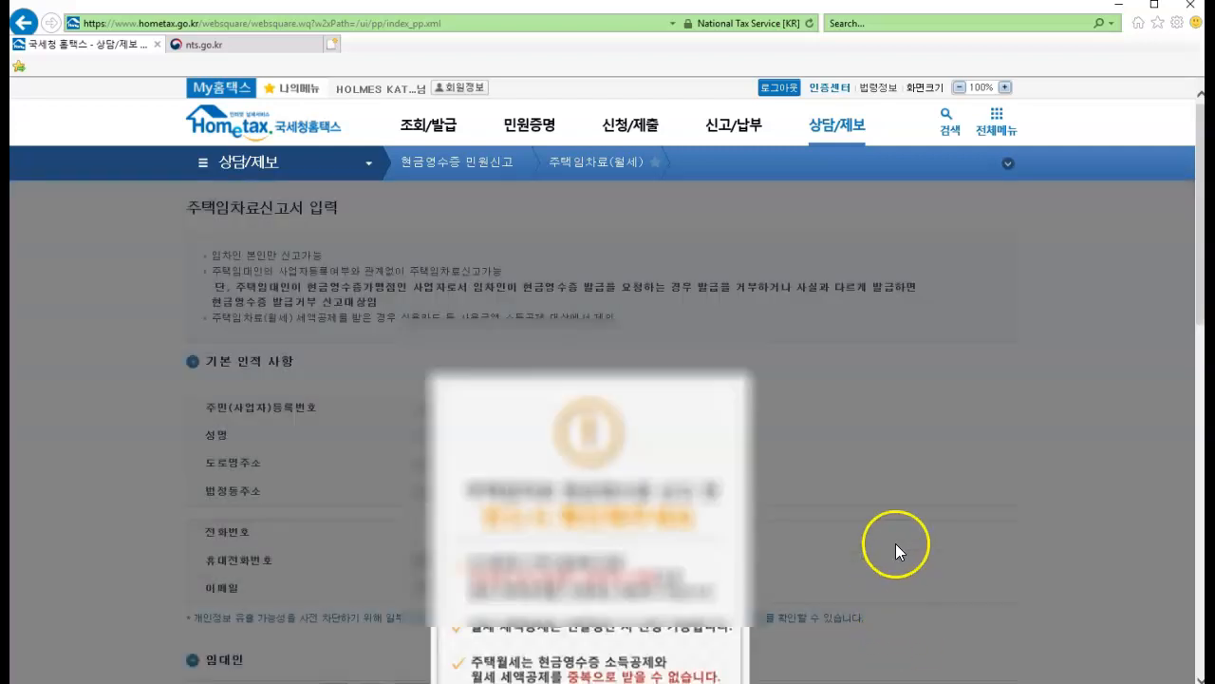
scroll(896, 544, down, 2)
click(614, 551)
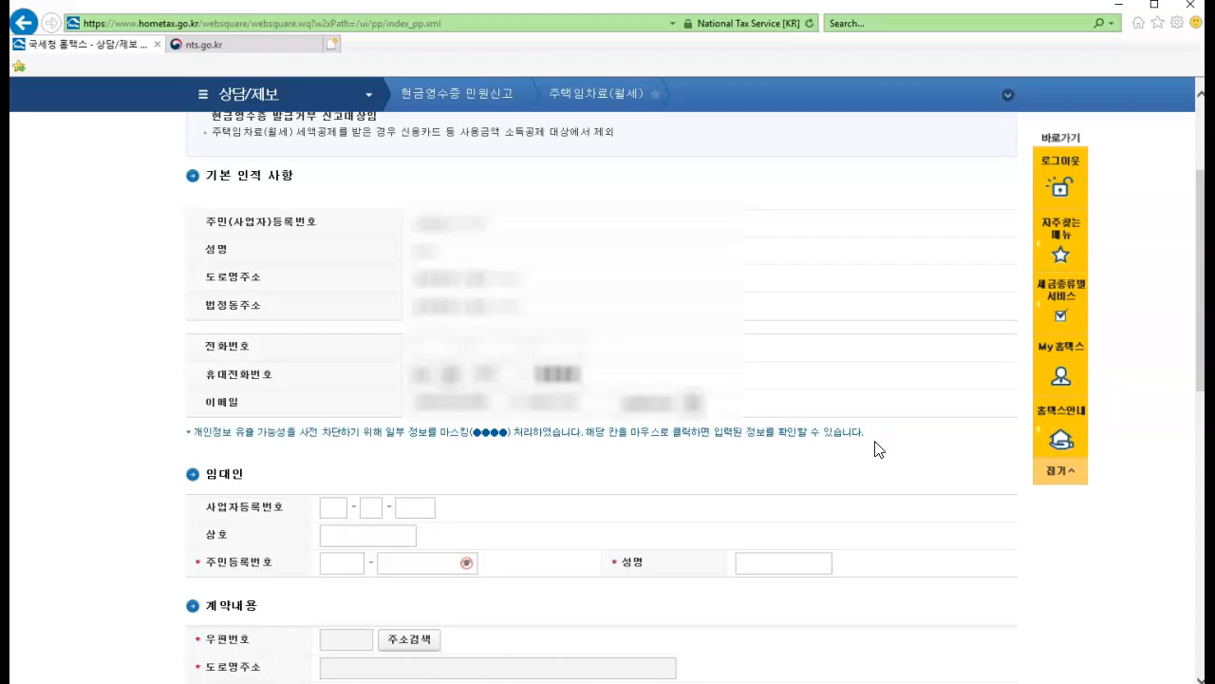
Open the address search for the contract details and set the province to 강원도 and the district to 강릉시
scroll(879, 449, down, 3)
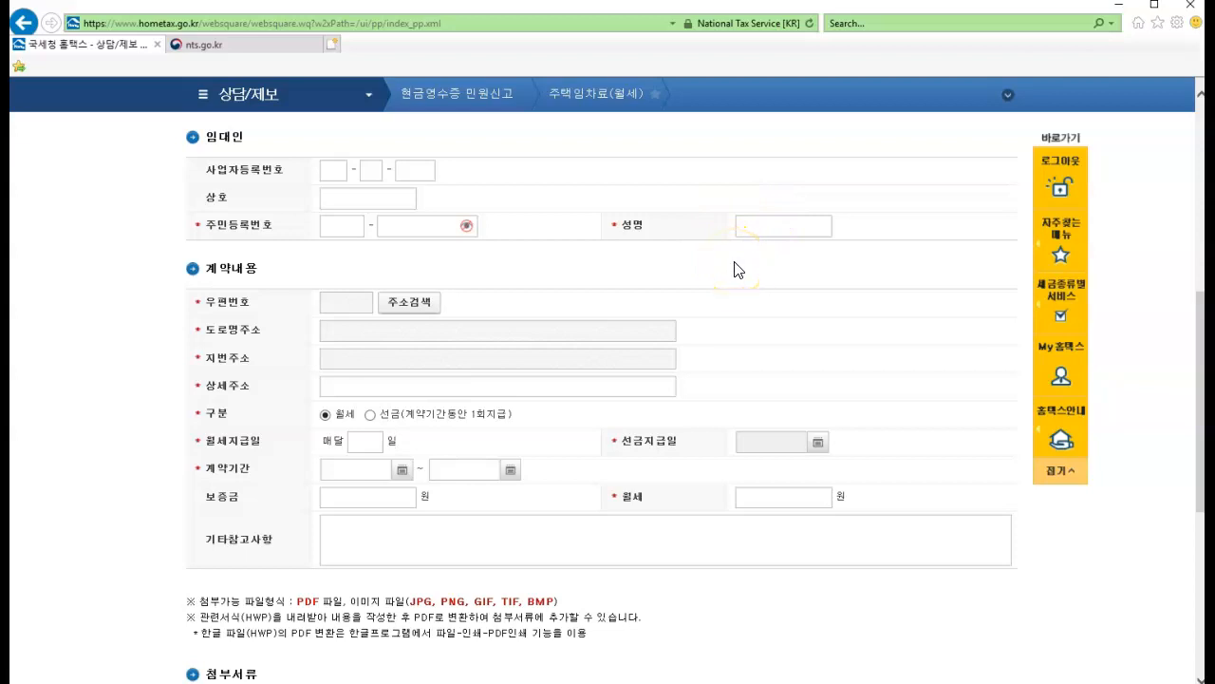
scroll(607, 294, up, 1)
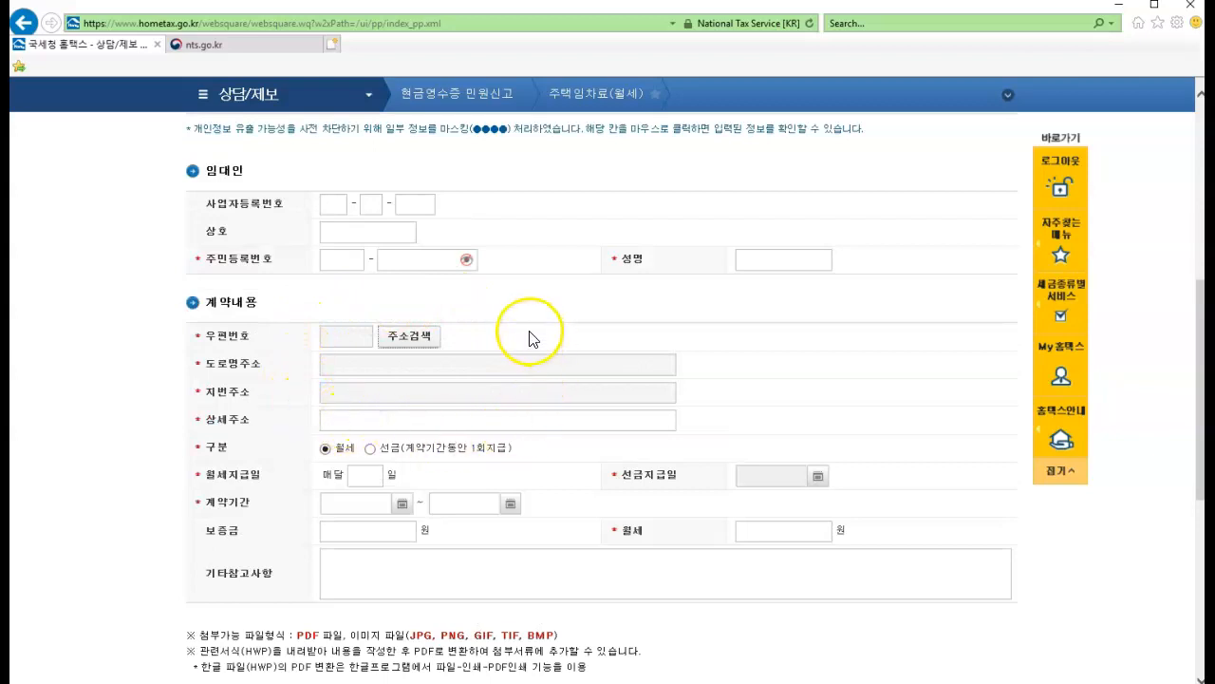
click(414, 340)
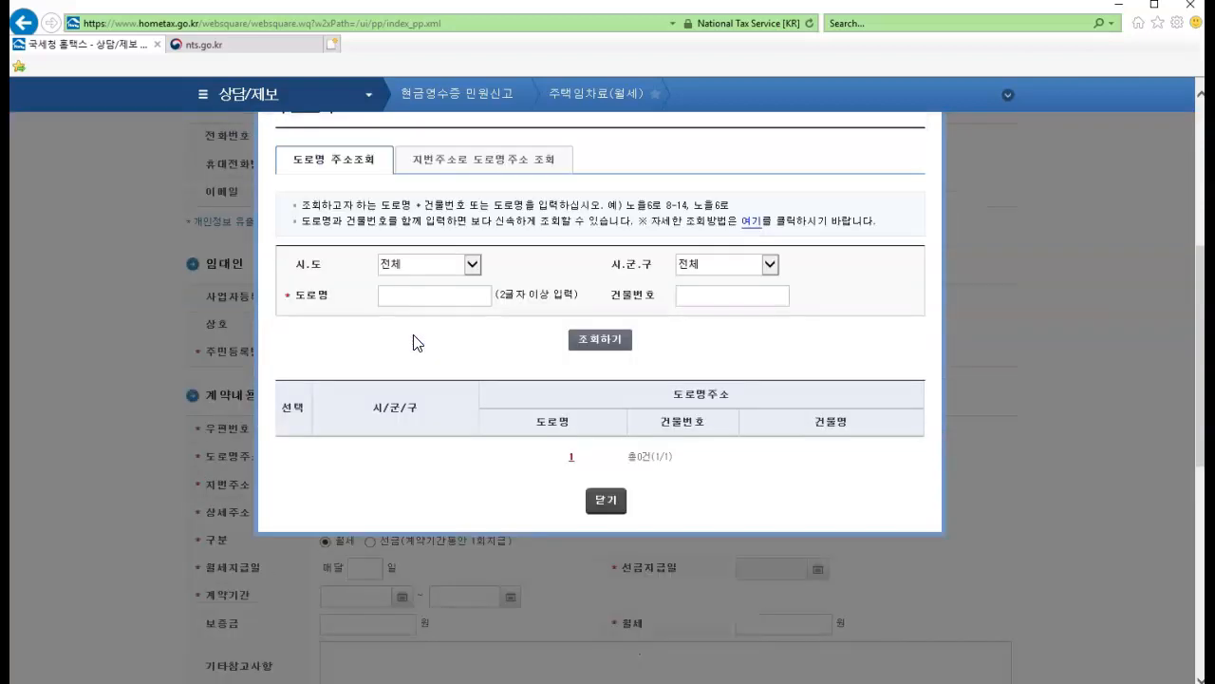
click(477, 266)
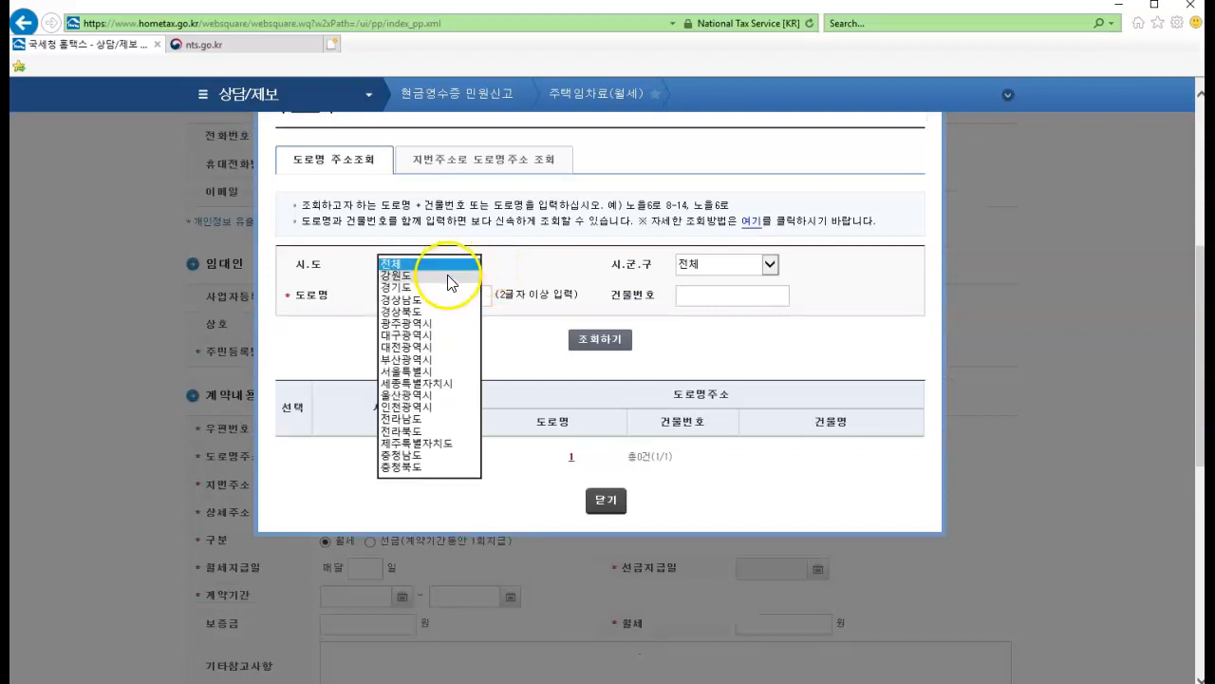
click(447, 274)
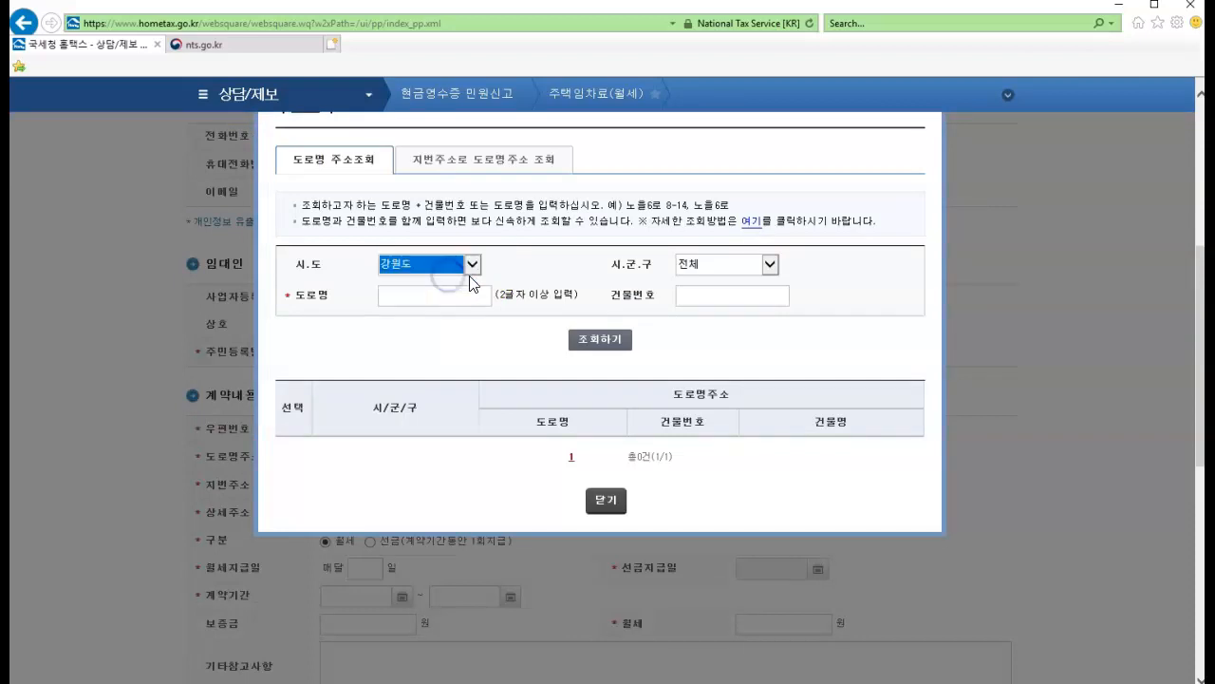
click(771, 265)
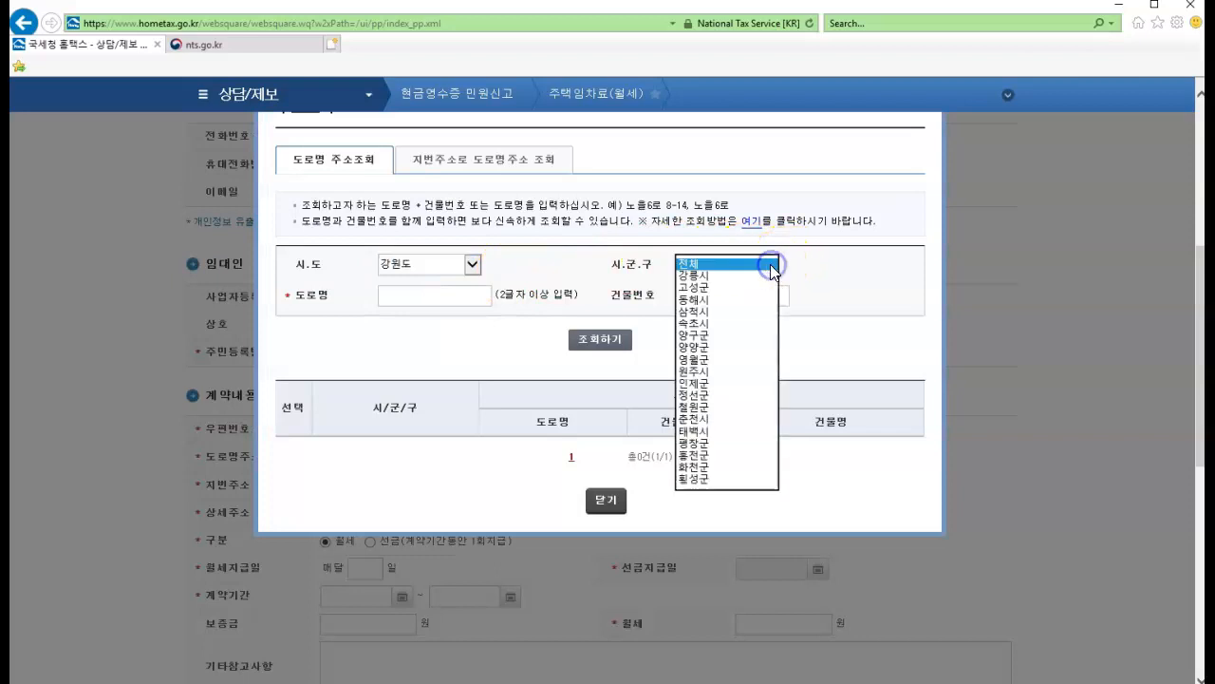
click(746, 275)
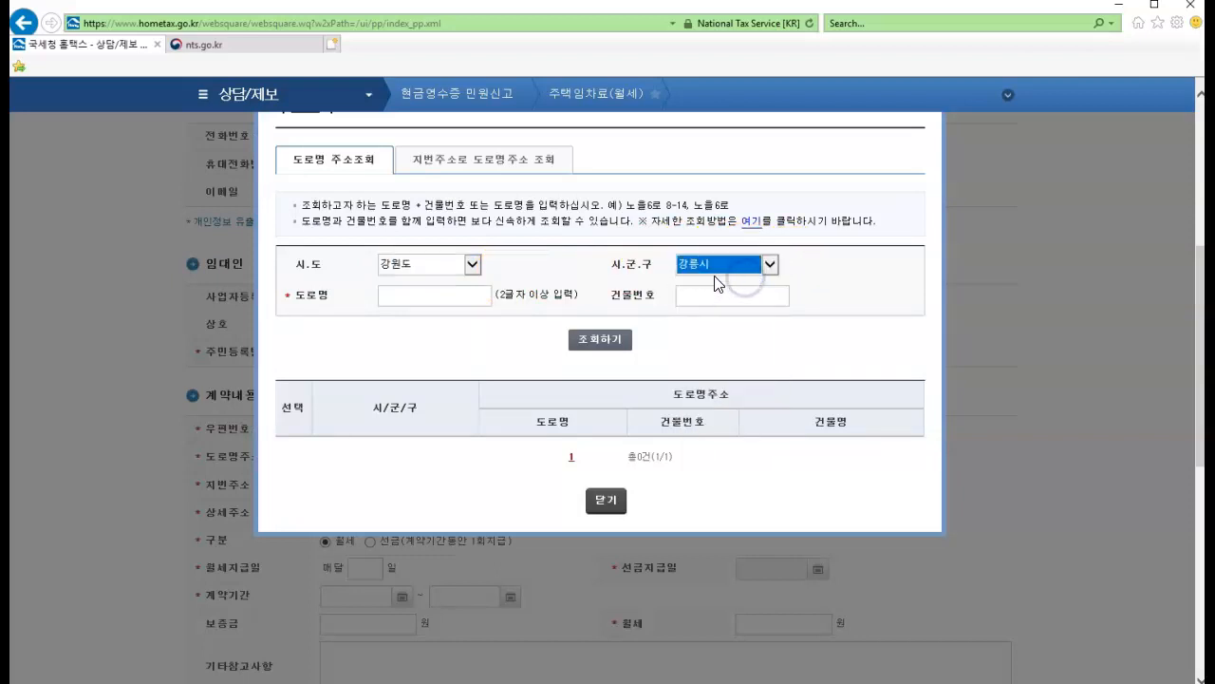
Enter the rental property's road name and run the road-name address search
click(464, 298)
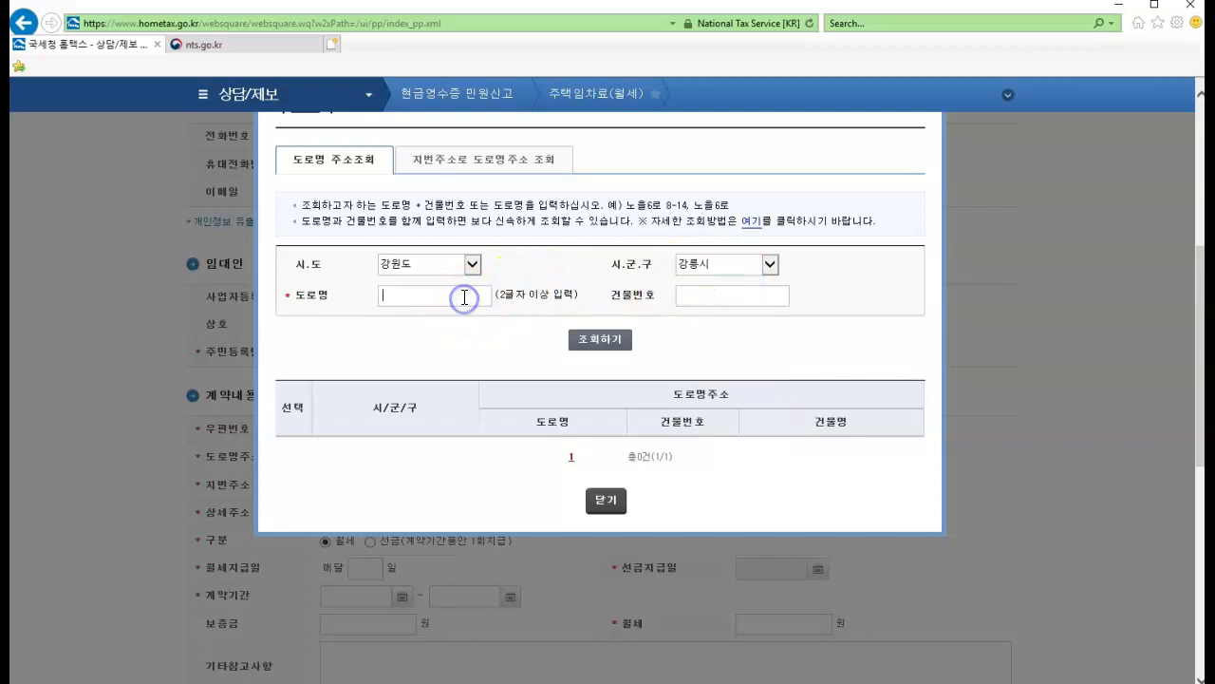
text(경)
text(릉)
text(대)
text(로)
click(579, 335)
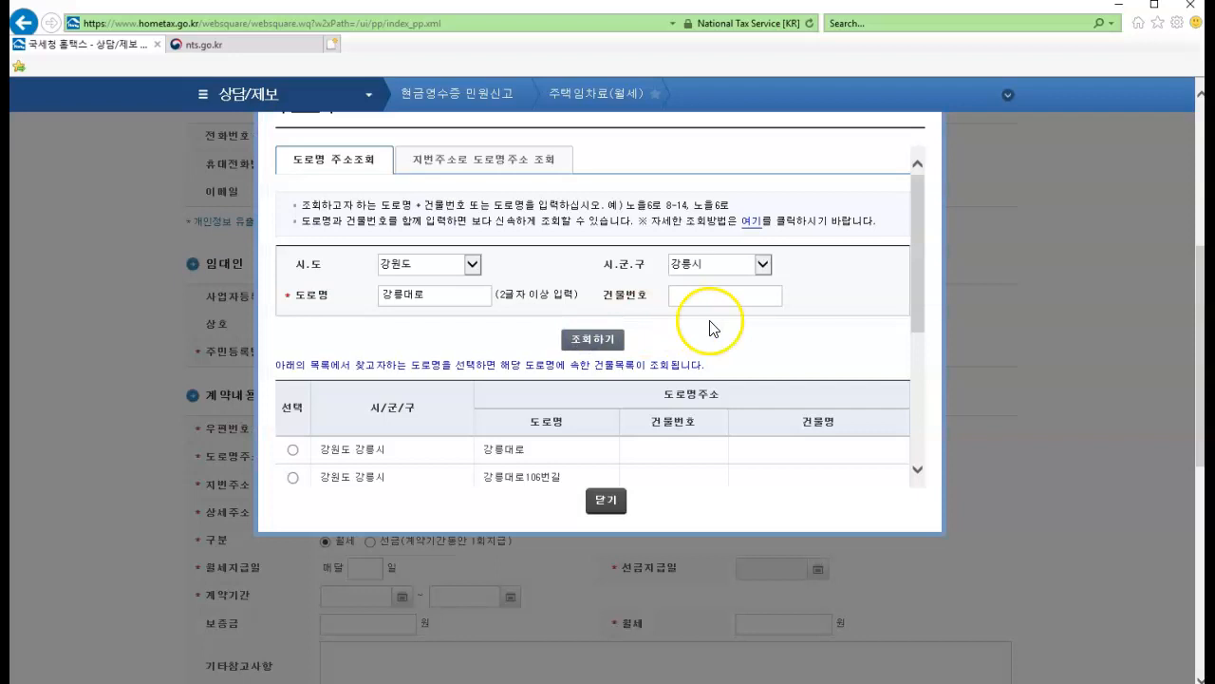
Choose the second road in the search results and its first building, and apply that address to the form
scroll(701, 327, down, 1)
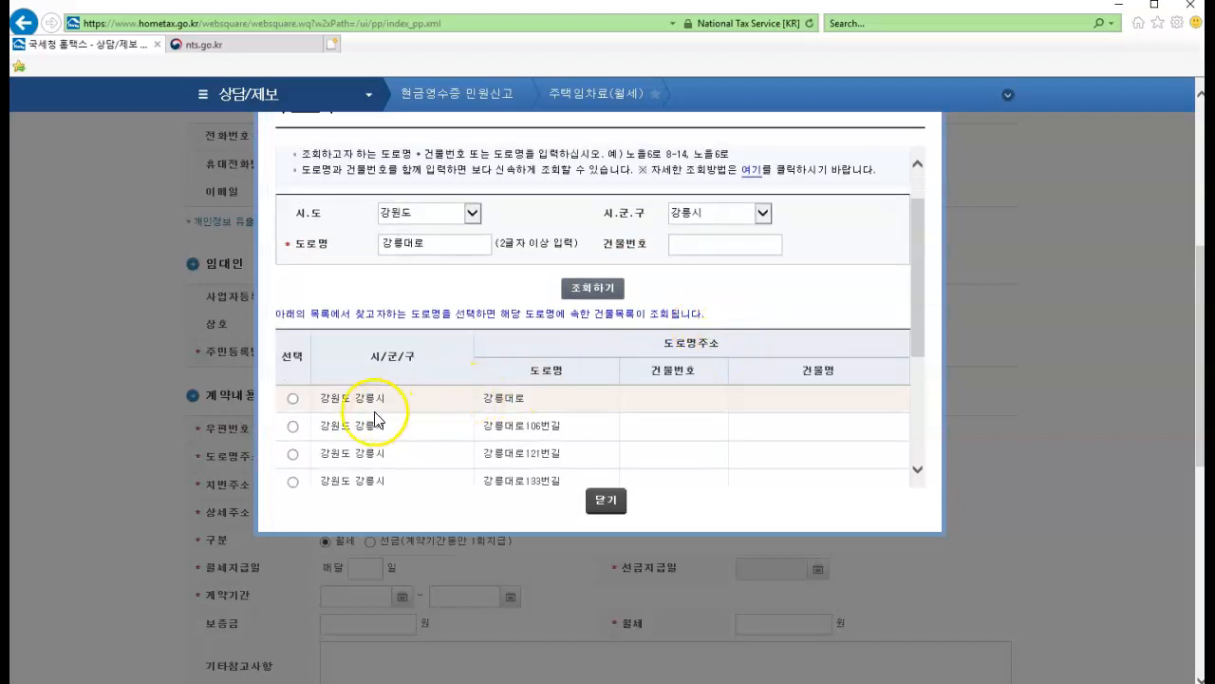
click(295, 426)
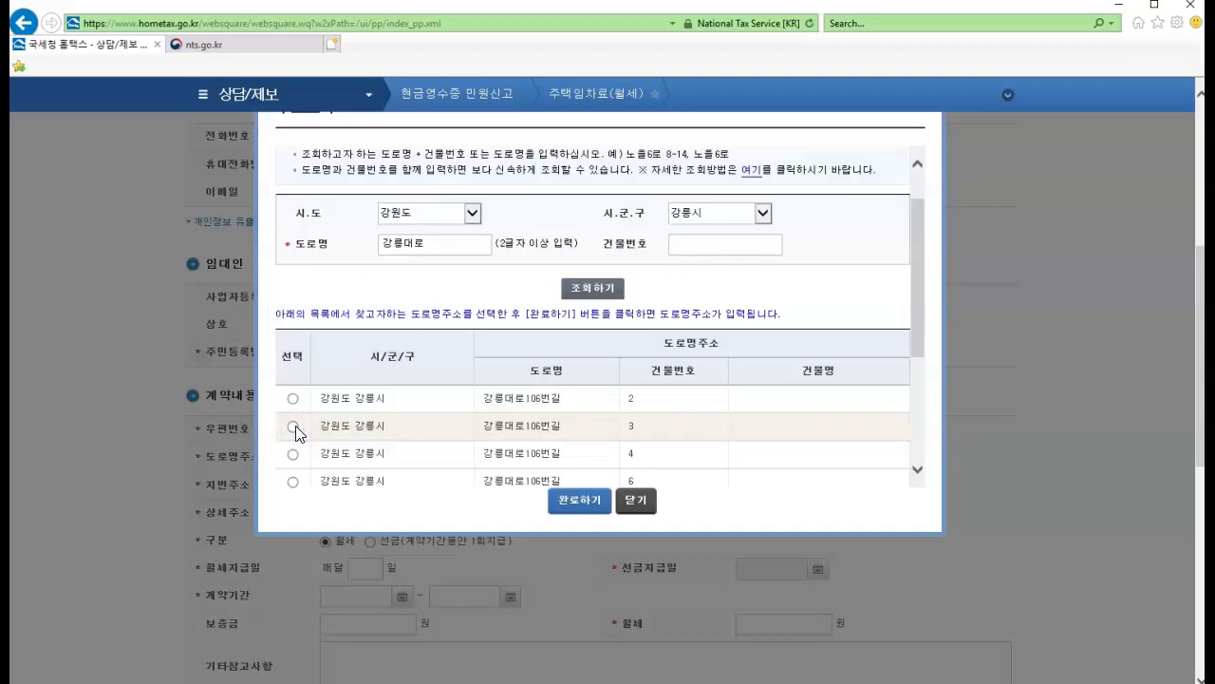
click(294, 399)
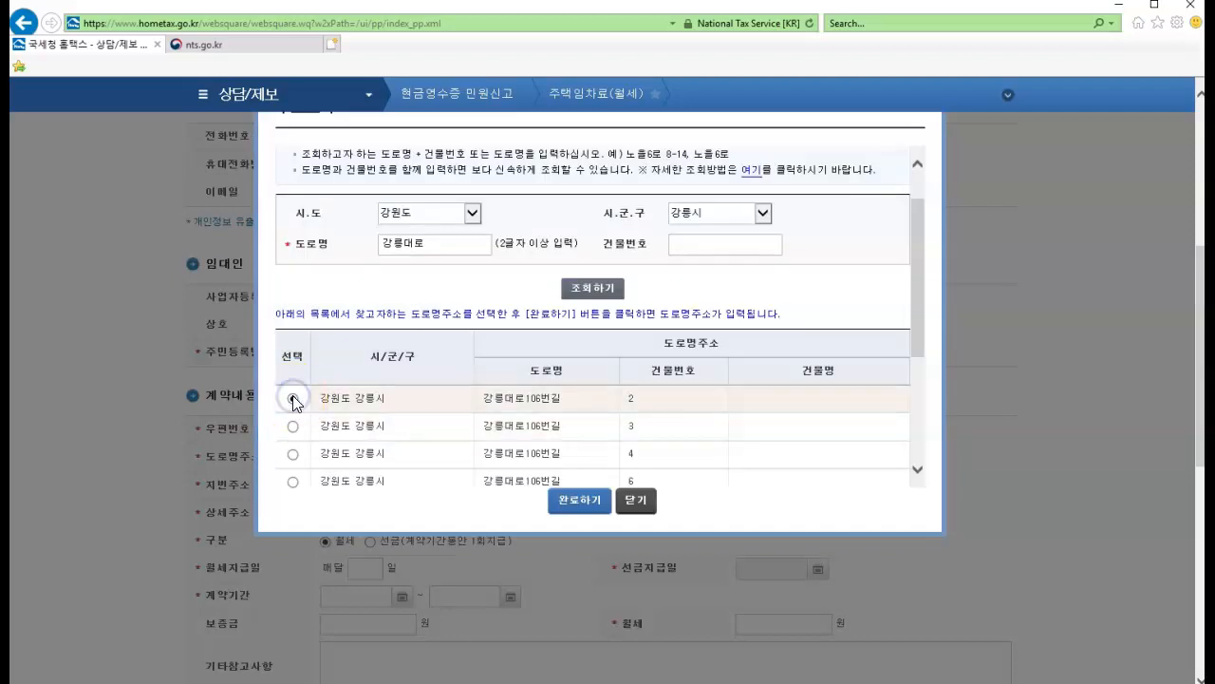
click(571, 491)
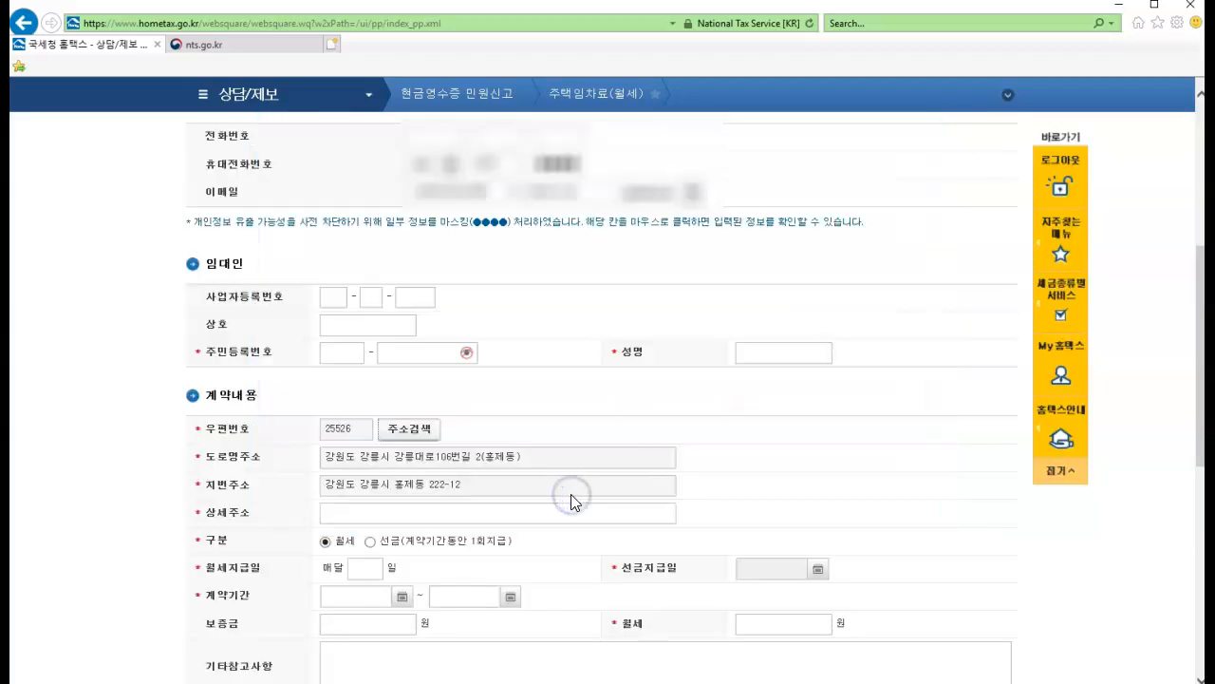
Enter the property's unit number as the detailed address and set the monthly rent payment day to 25
scroll(654, 242, down, 2)
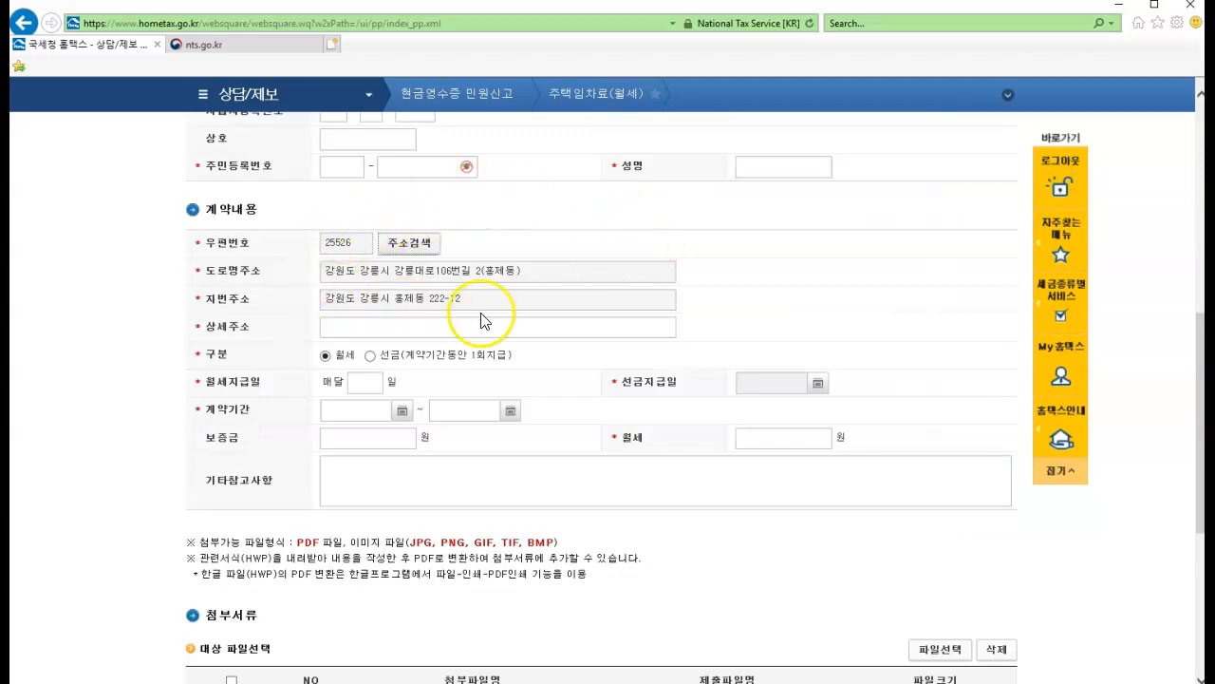
click(377, 327)
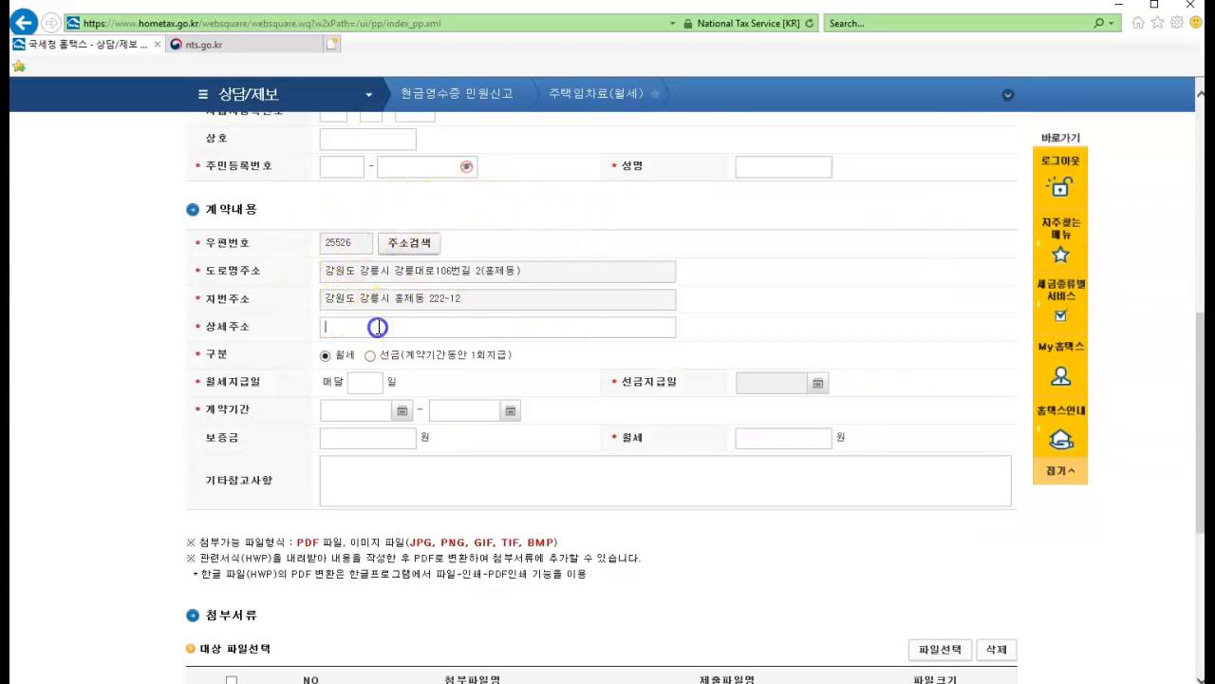
text(1000호)
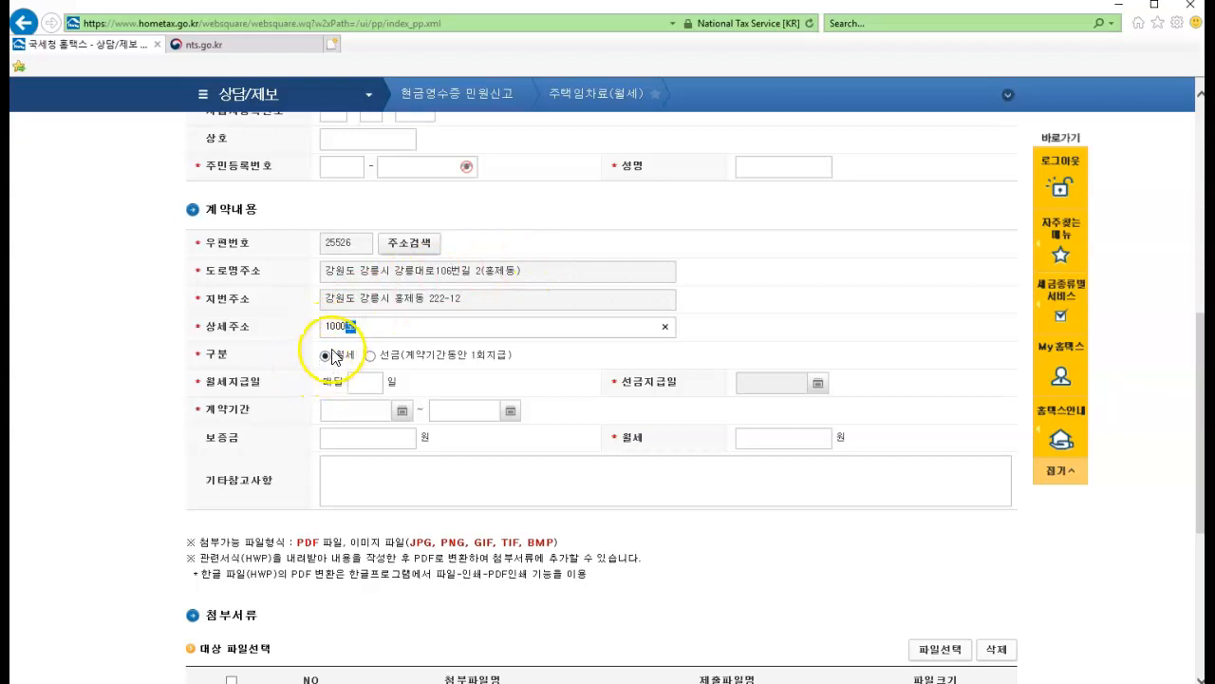
click(727, 342)
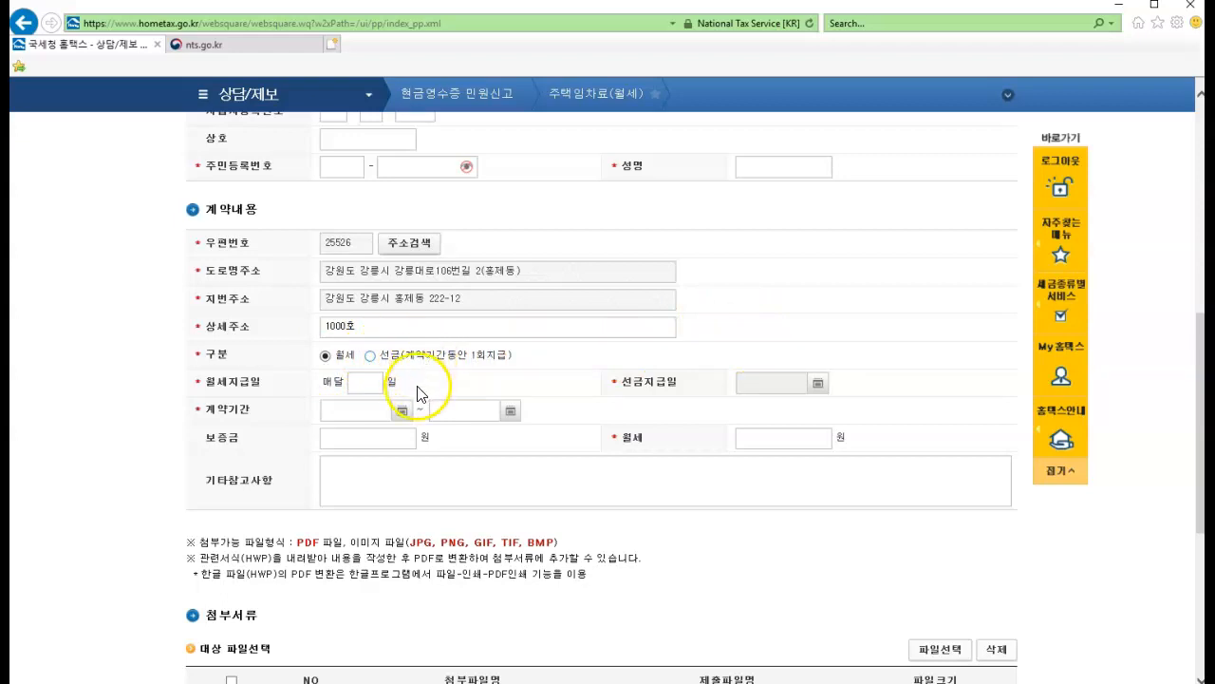
click(372, 384)
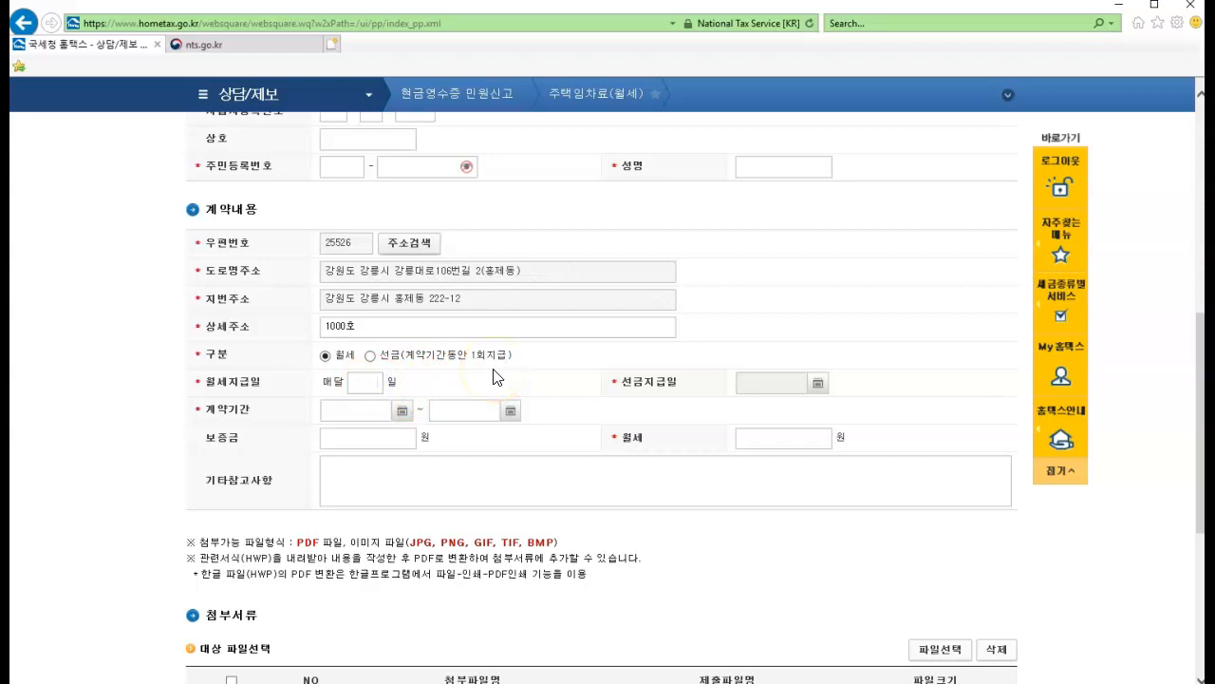
text(25)
Set the contract period from 2021-01-27 to 2022-01-26
click(403, 411)
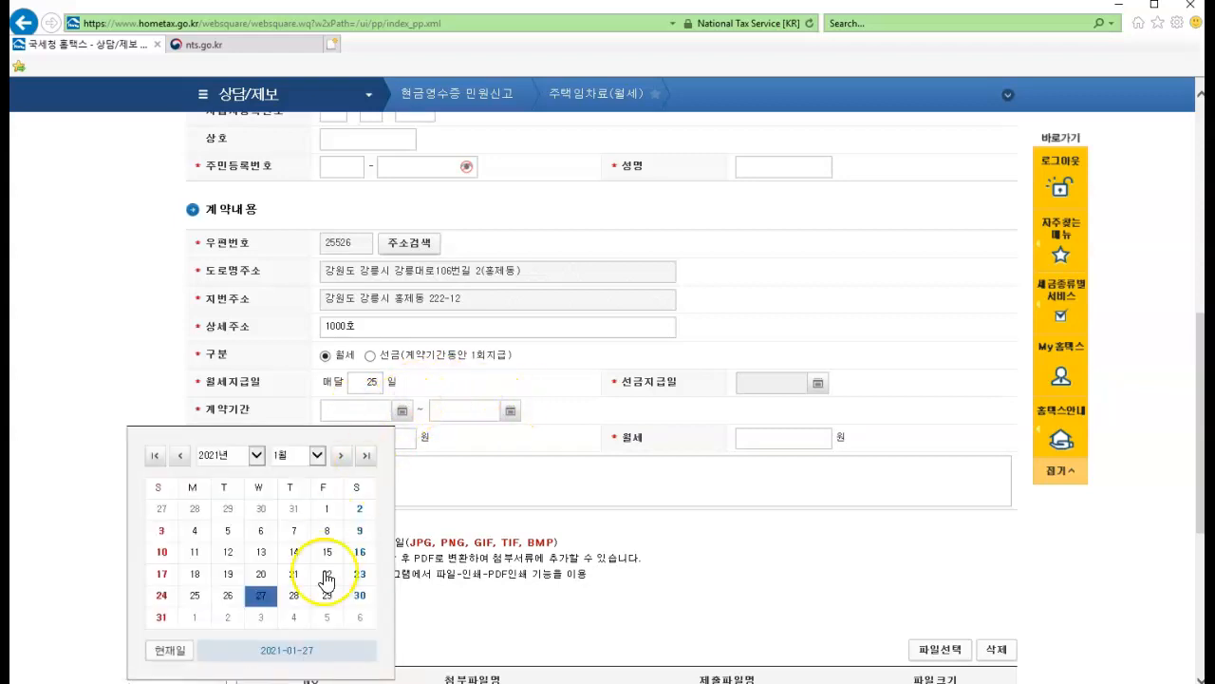
click(260, 597)
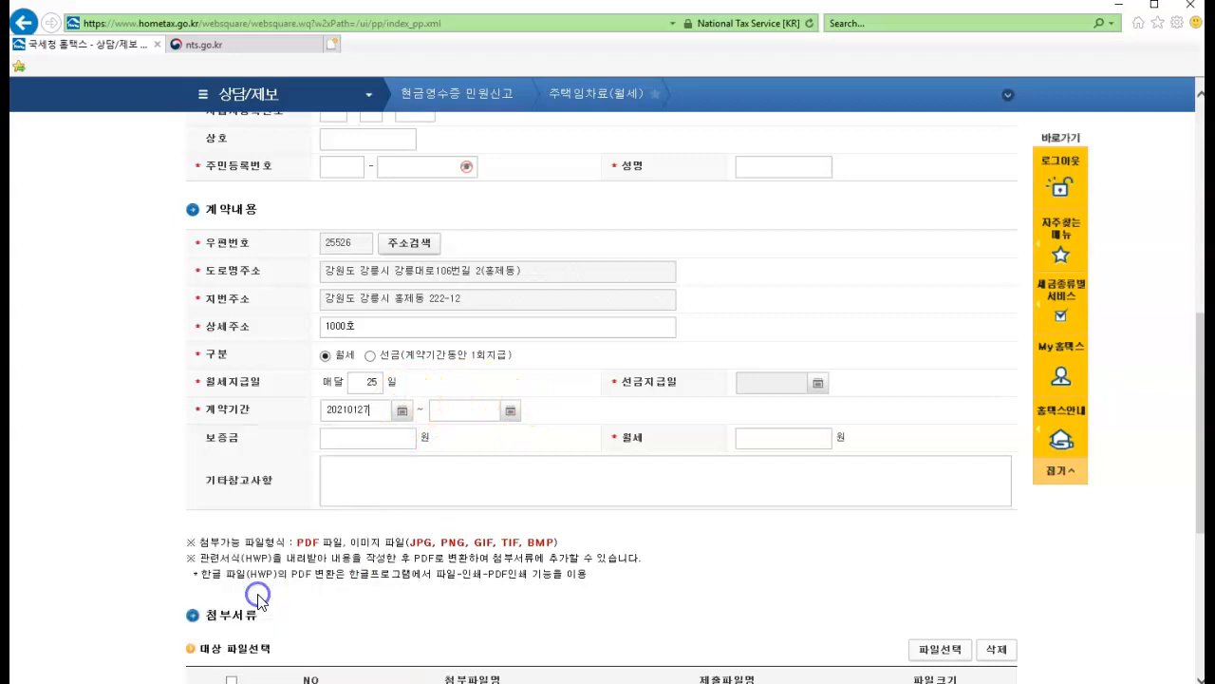
click(511, 411)
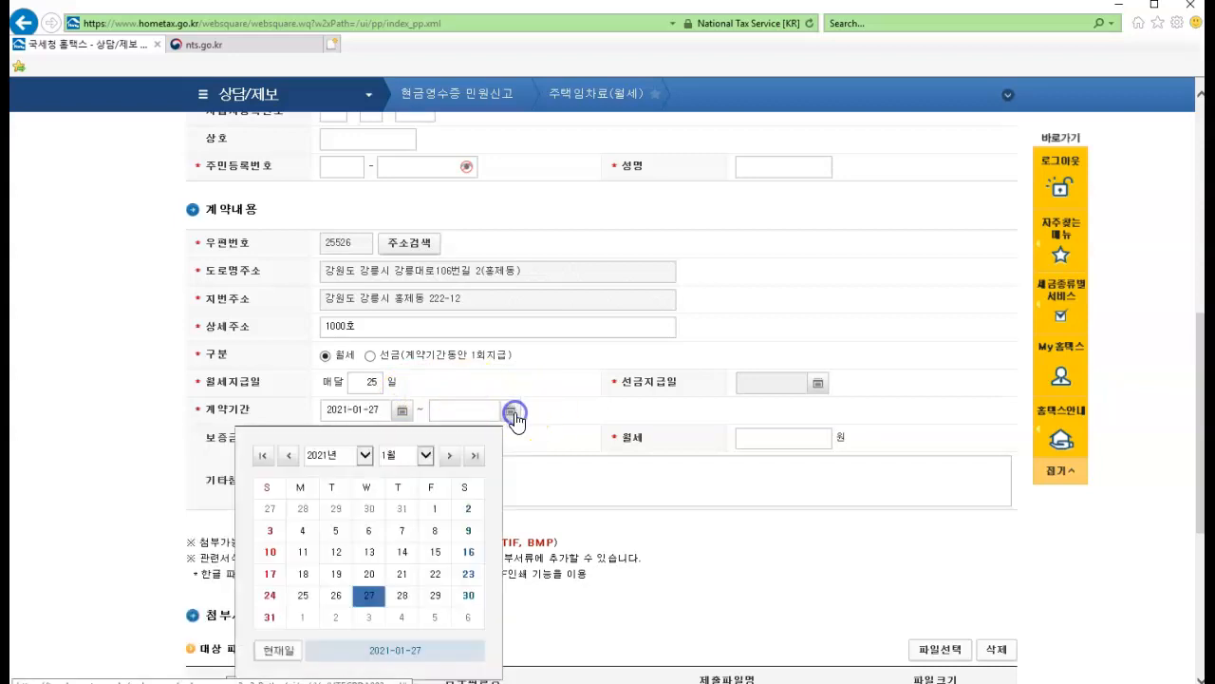
click(365, 455)
click(338, 469)
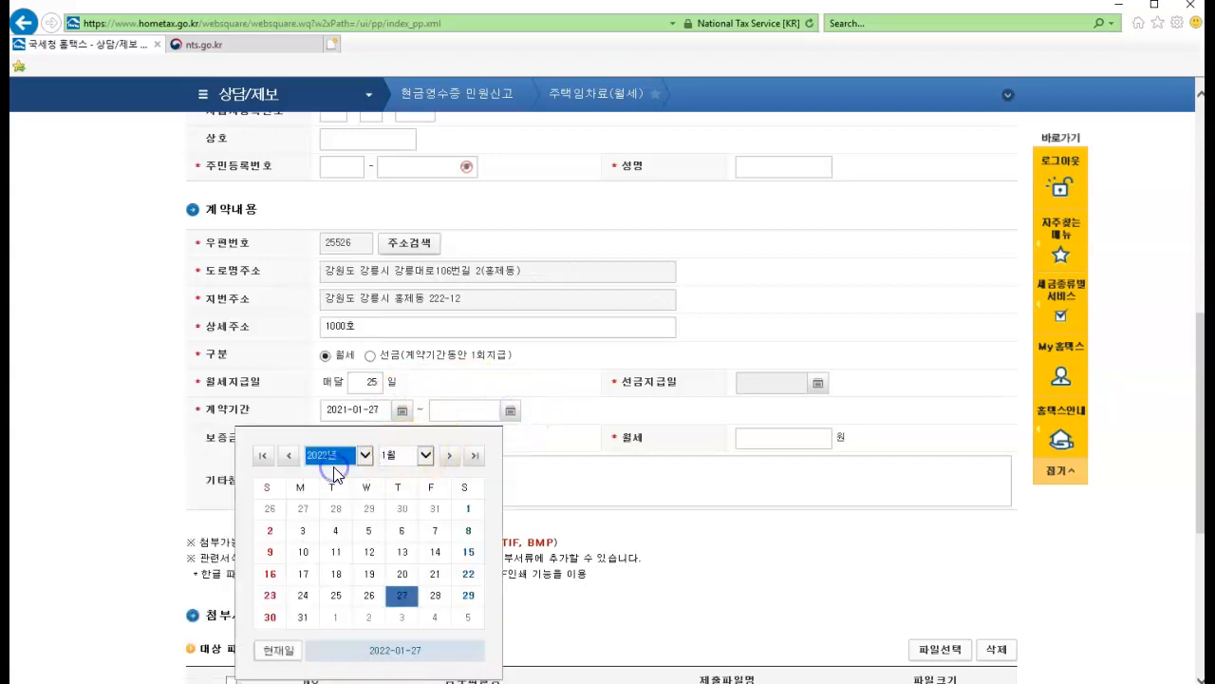
click(369, 596)
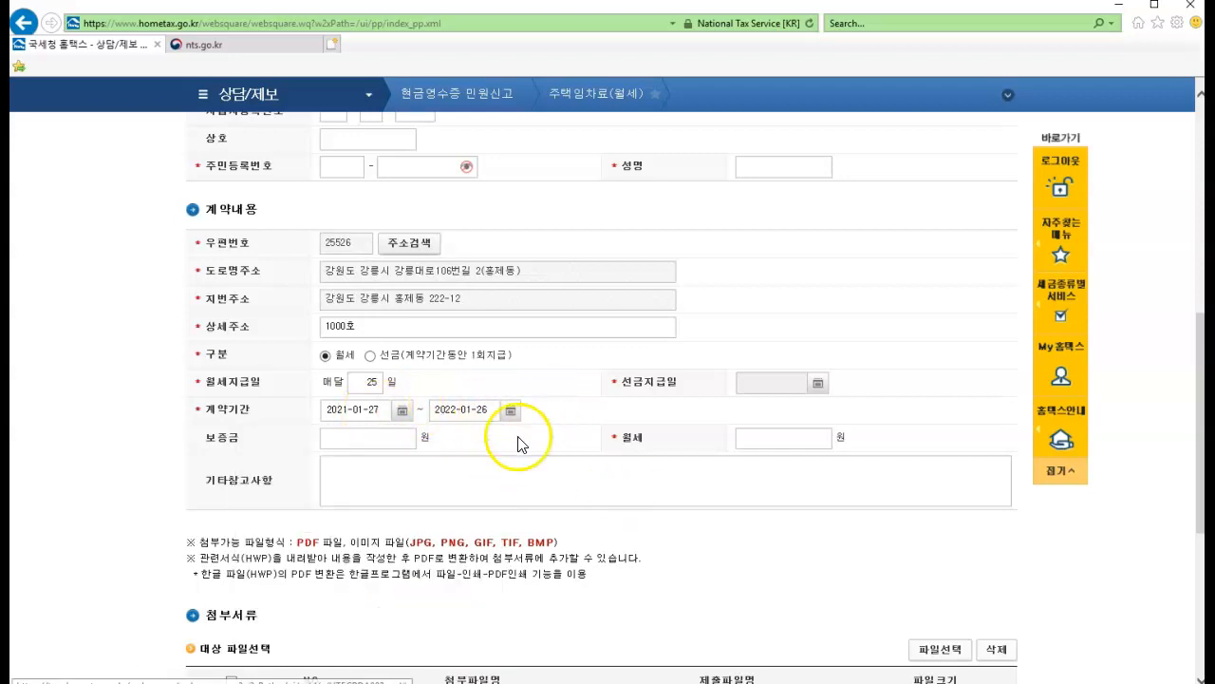
Enter a deposit of 5,000,000 won and a monthly rent of 400,000 won
click(364, 445)
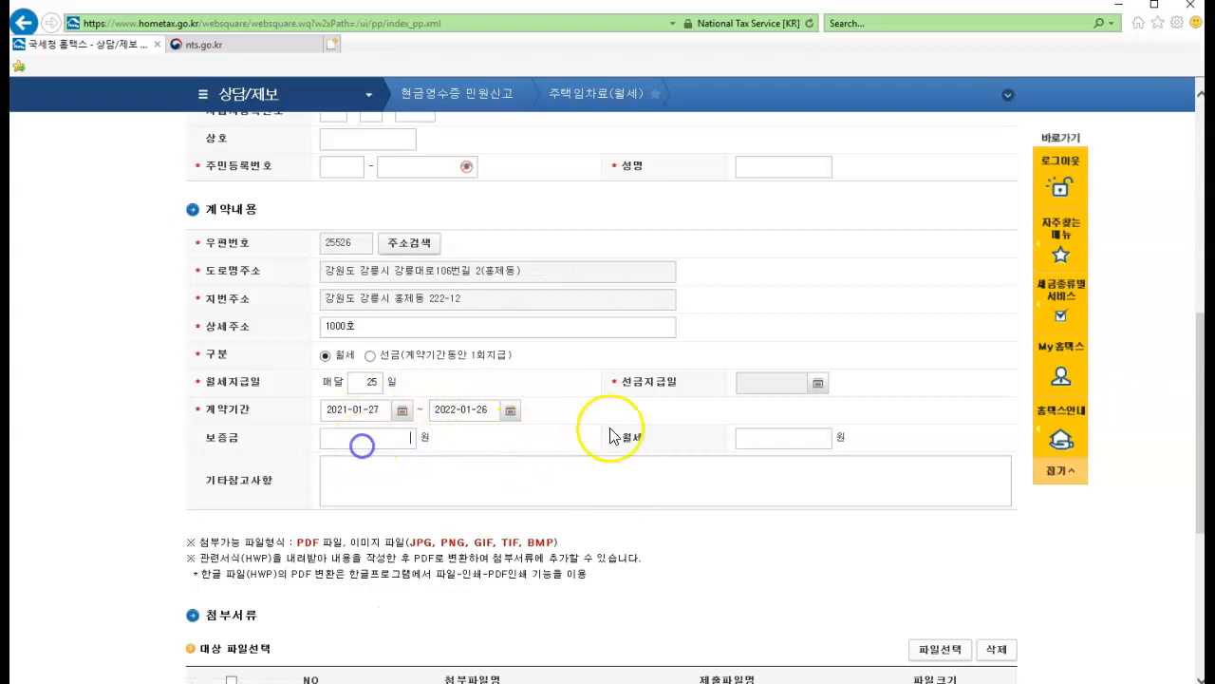
text(5000000)
click(683, 490)
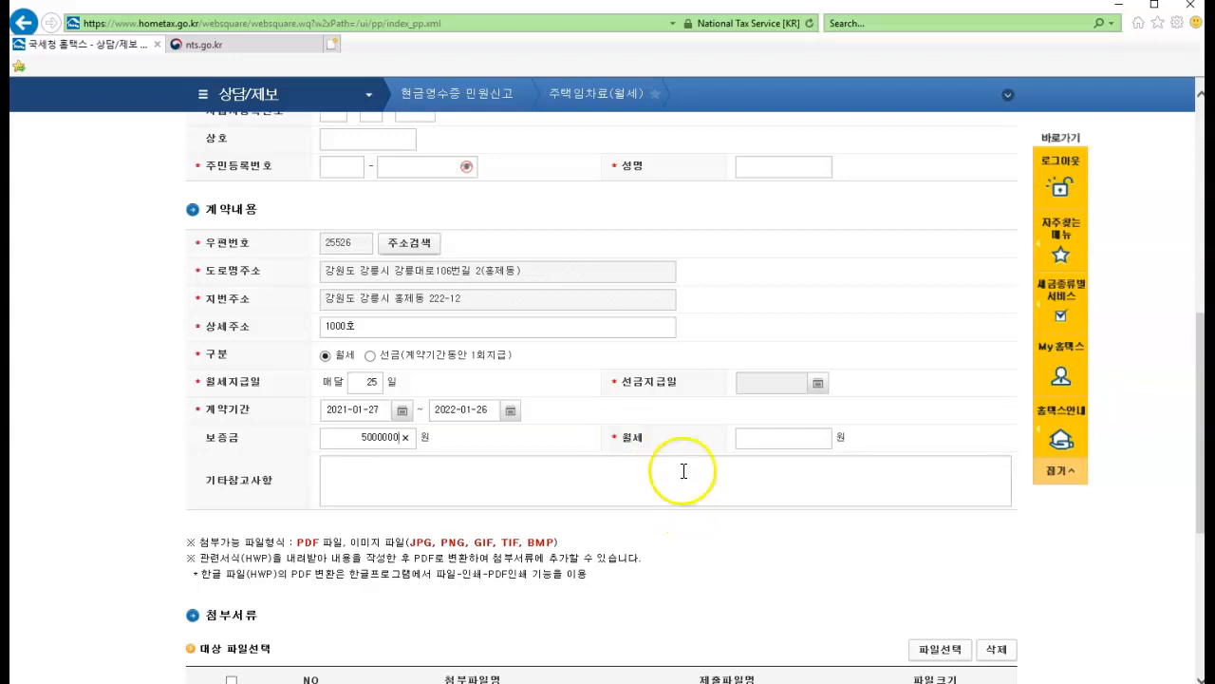
click(769, 436)
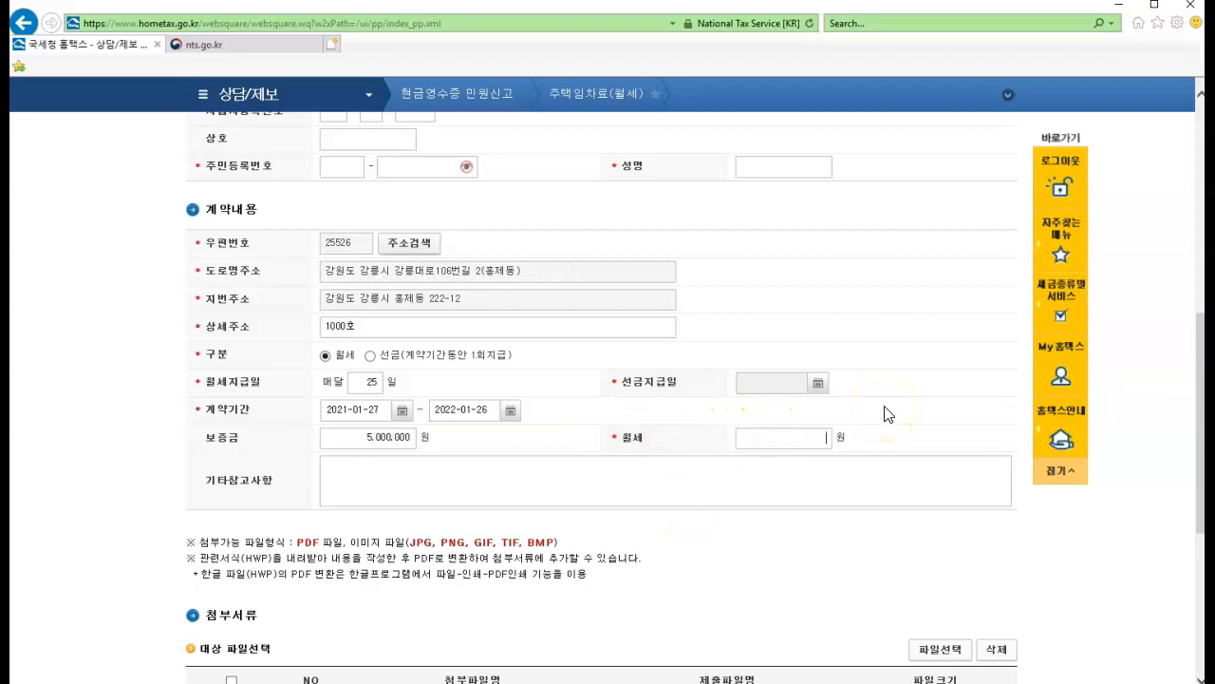
text(400000)
click(900, 427)
Look over the form's attachment section, and open the 민원신청 history from My홈택스
scroll(890, 542, down, 2)
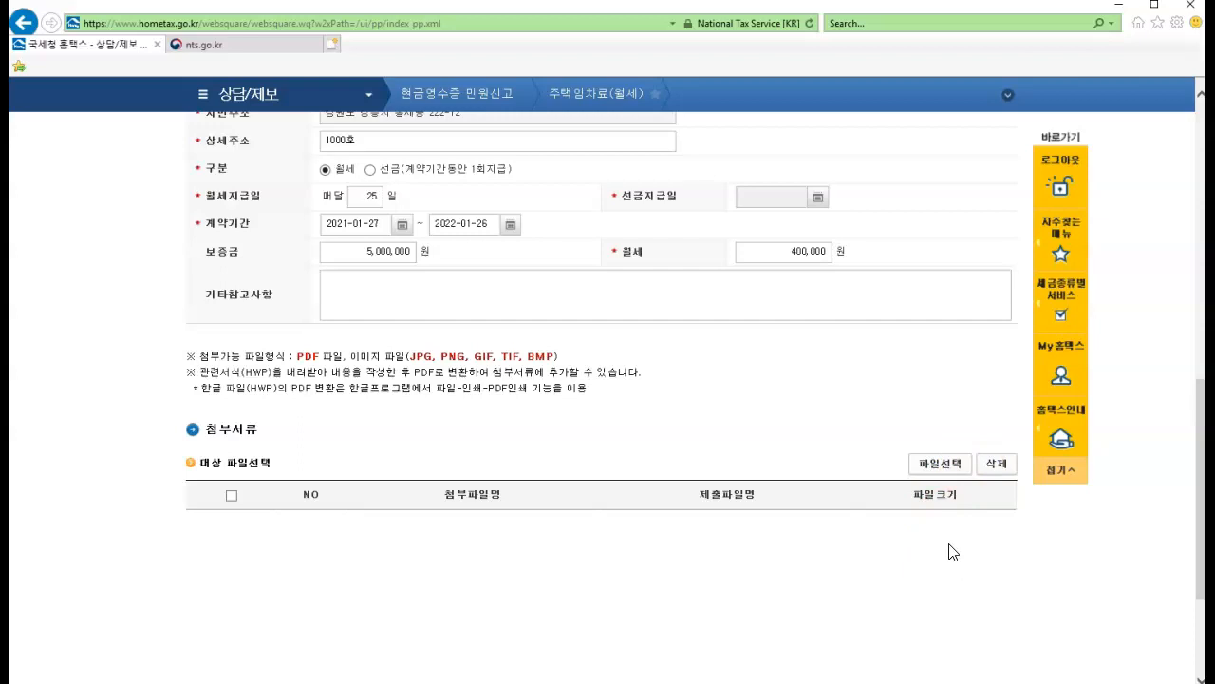
scroll(952, 551, down, 3)
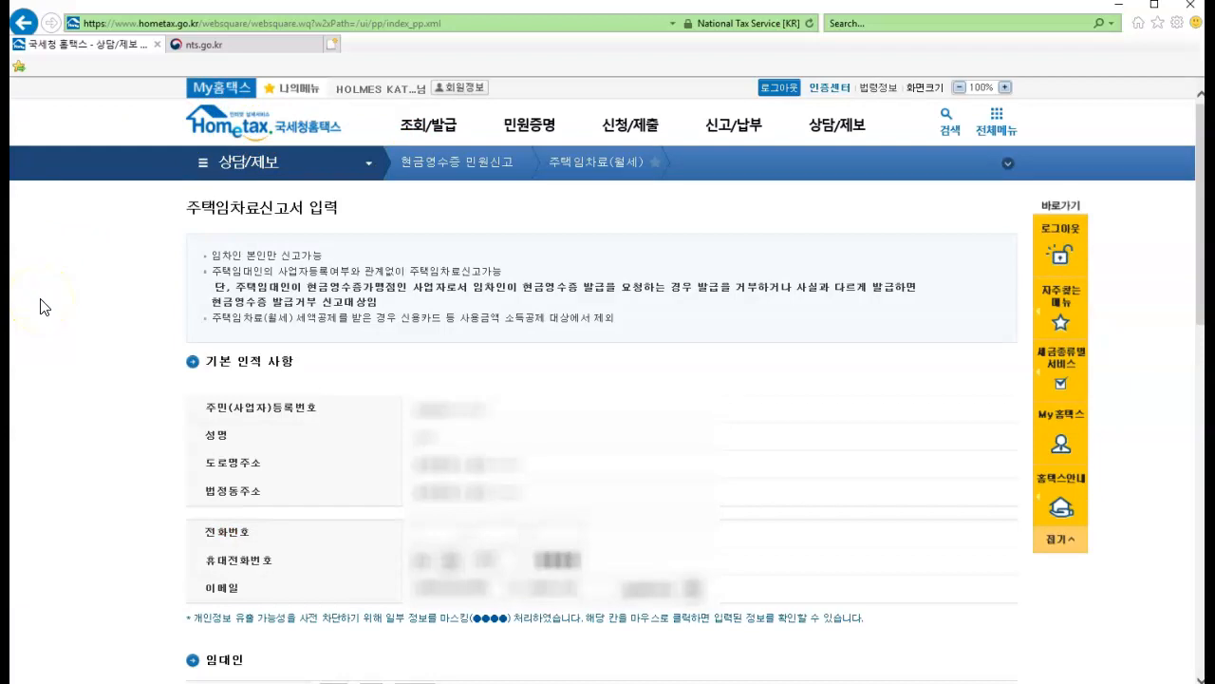
click(235, 96)
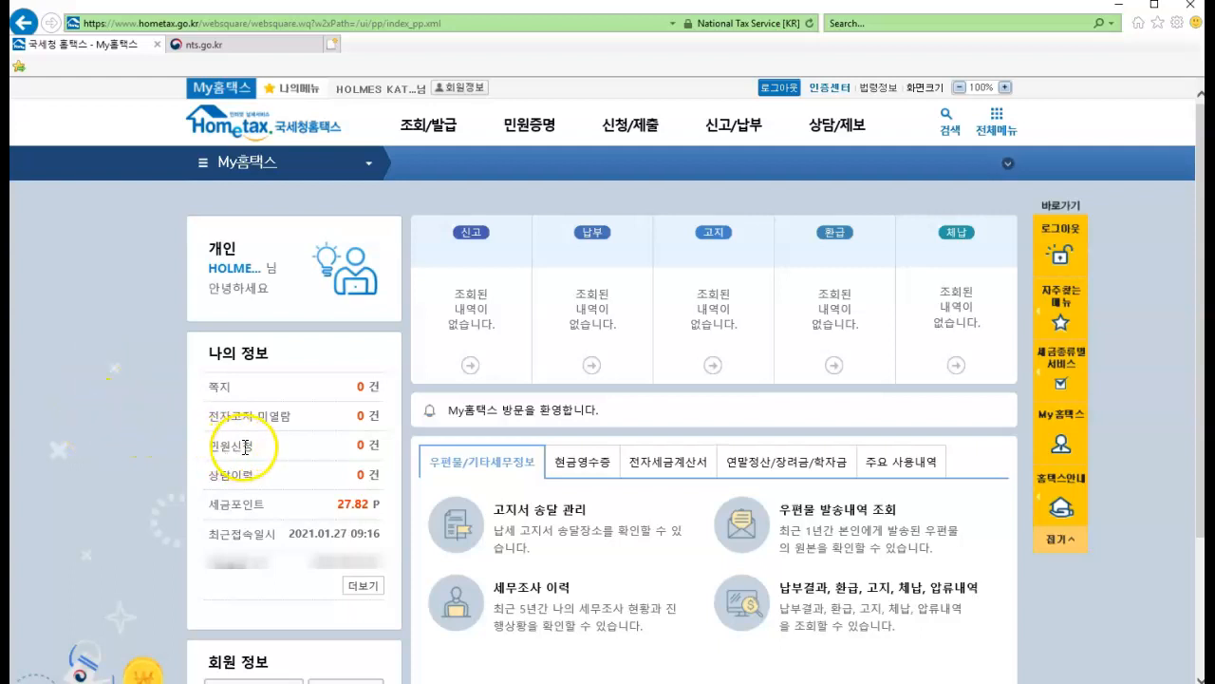
click(366, 444)
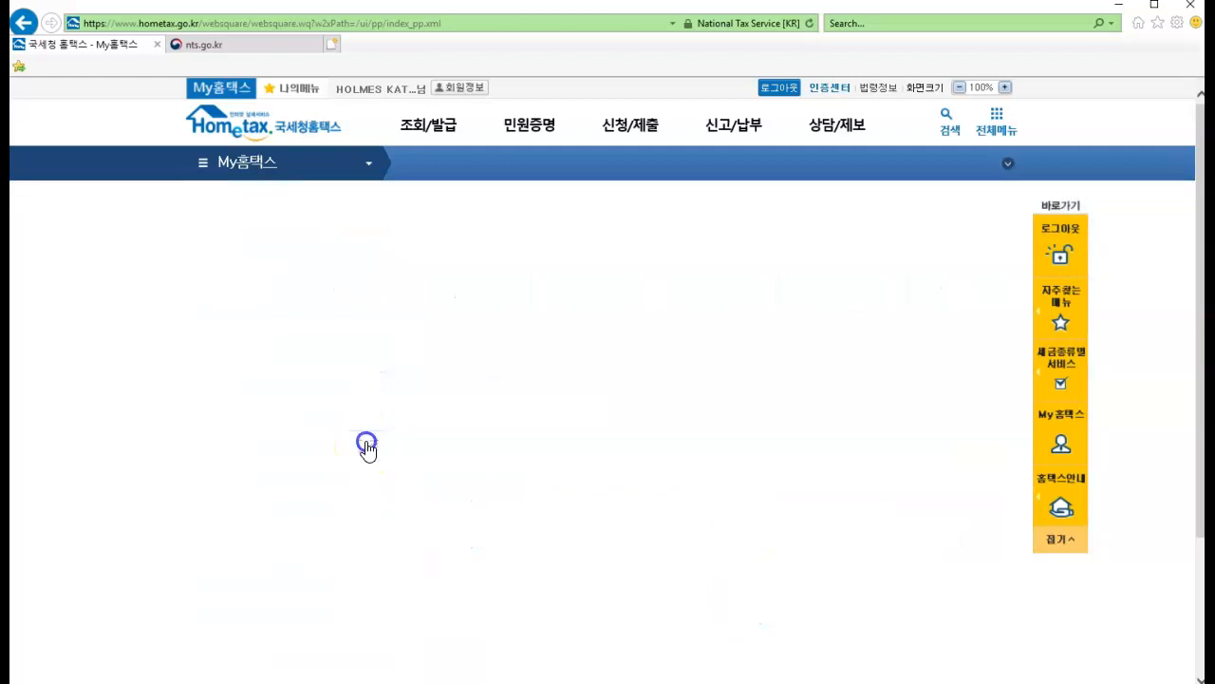